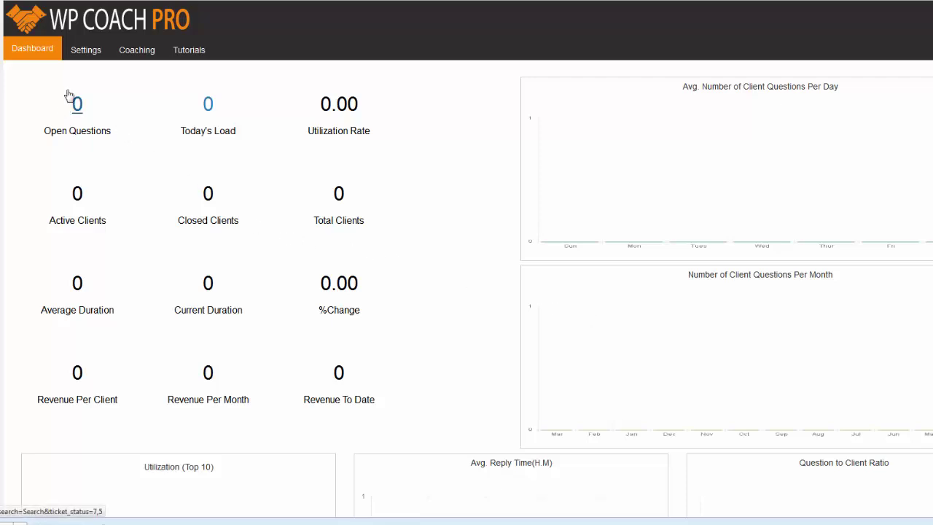
Step: Open the WP Coach Pro Settings tab to view the shortcode, membership and email options
left_click(84, 58)
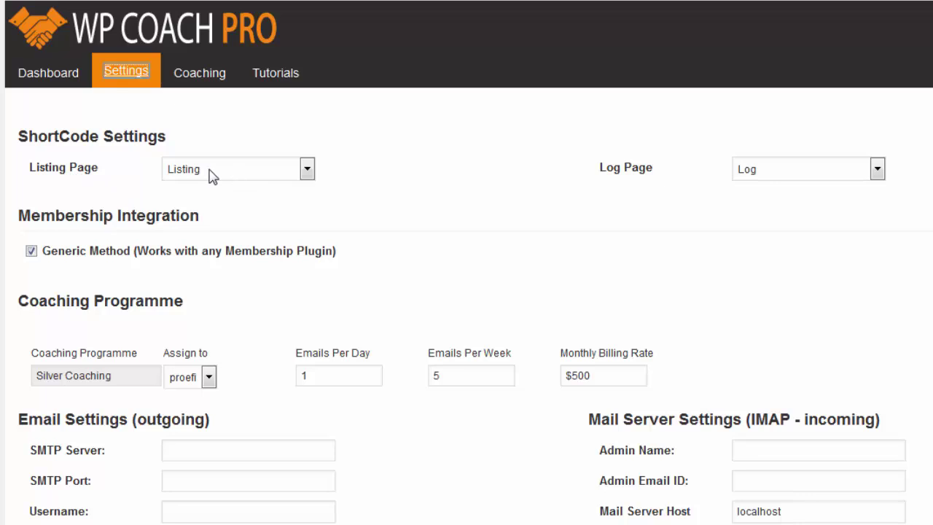
left_click(306, 175)
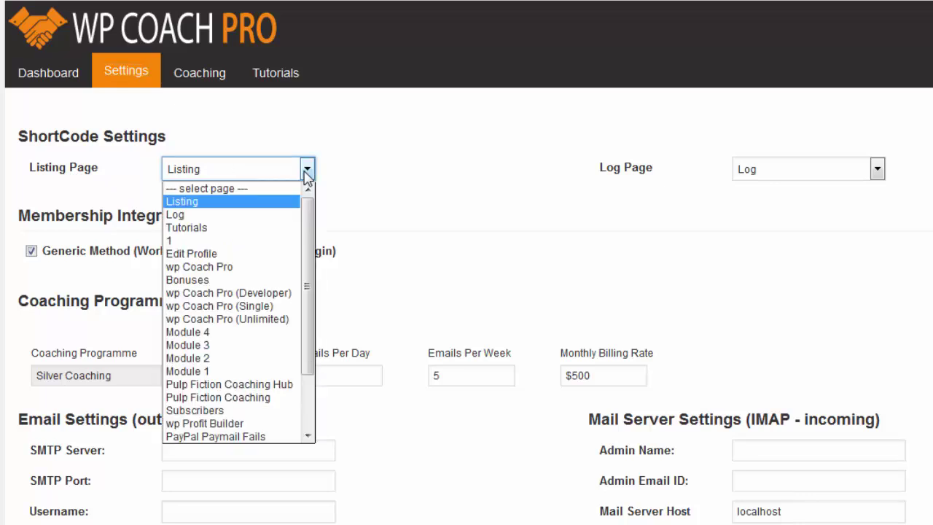
left_click(182, 201)
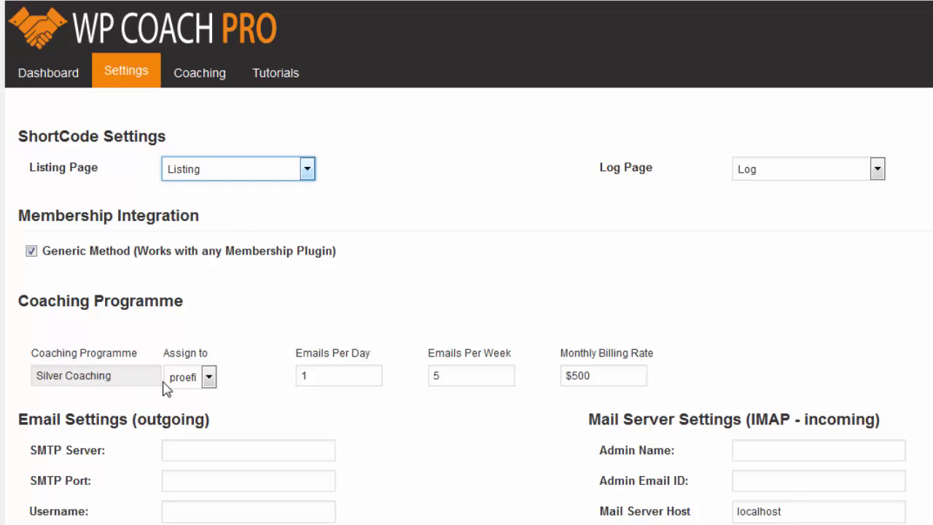
left_click(207, 380)
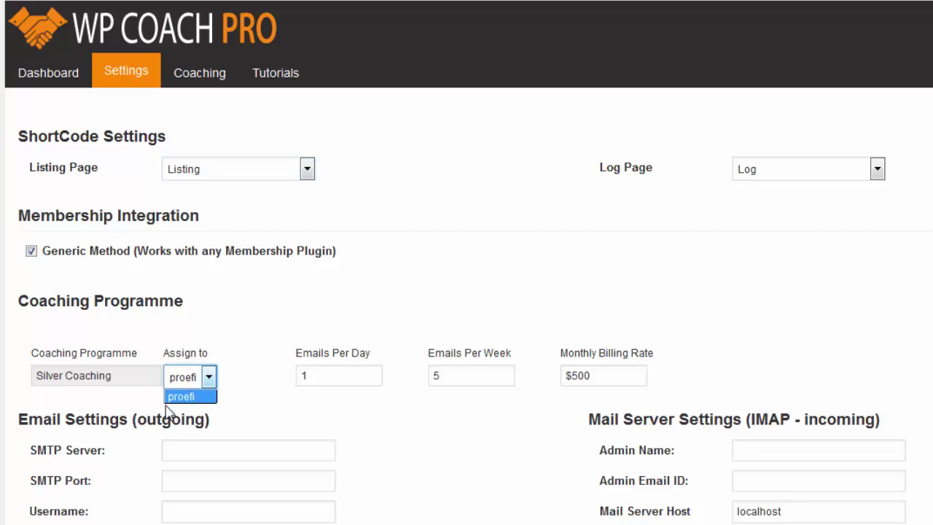
left_click(233, 379)
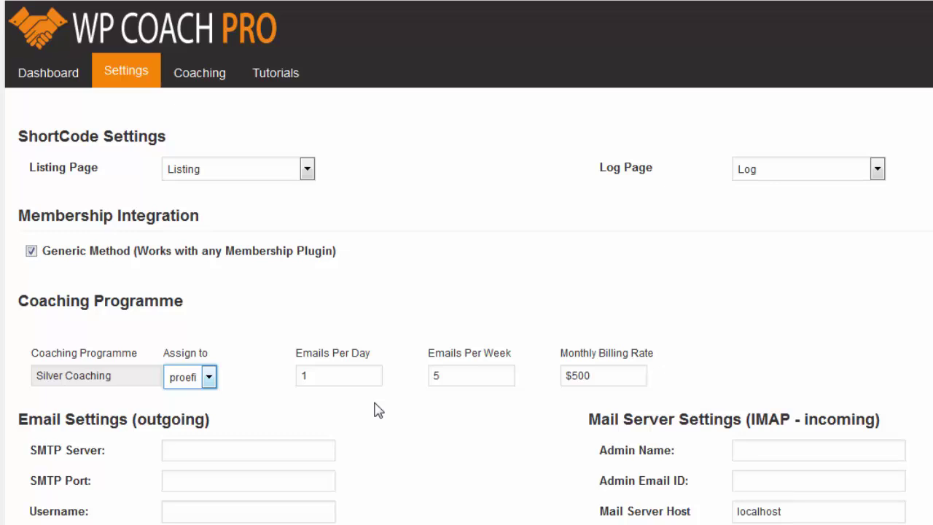
left_click(327, 378)
left_click(288, 398)
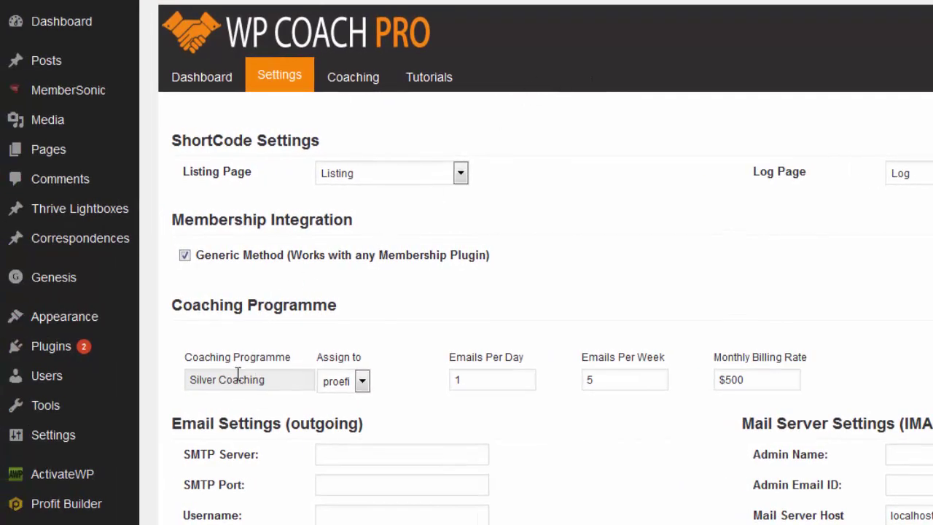
Step: Save the coaching settings and dismiss the 'Settings Have Been Saved' confirmation
mouse_move(44, 241)
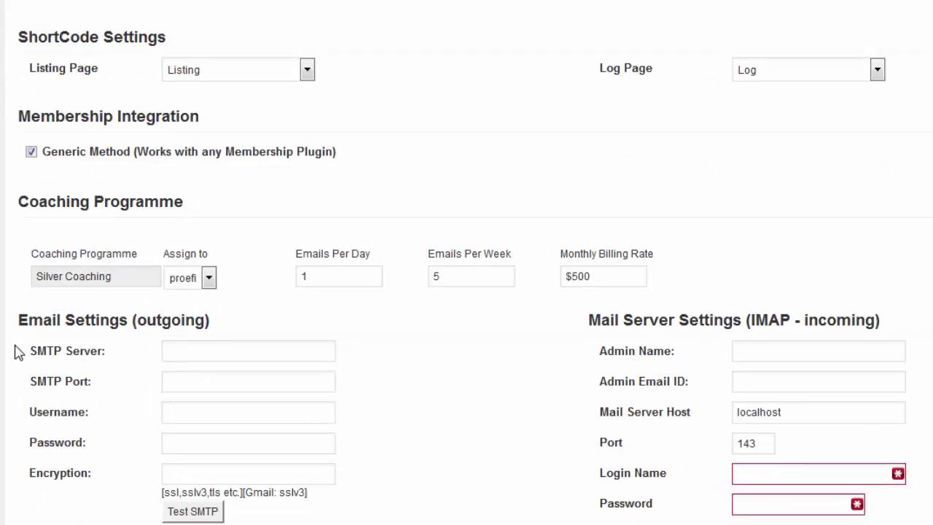
scroll(17, 352, "down", 2)
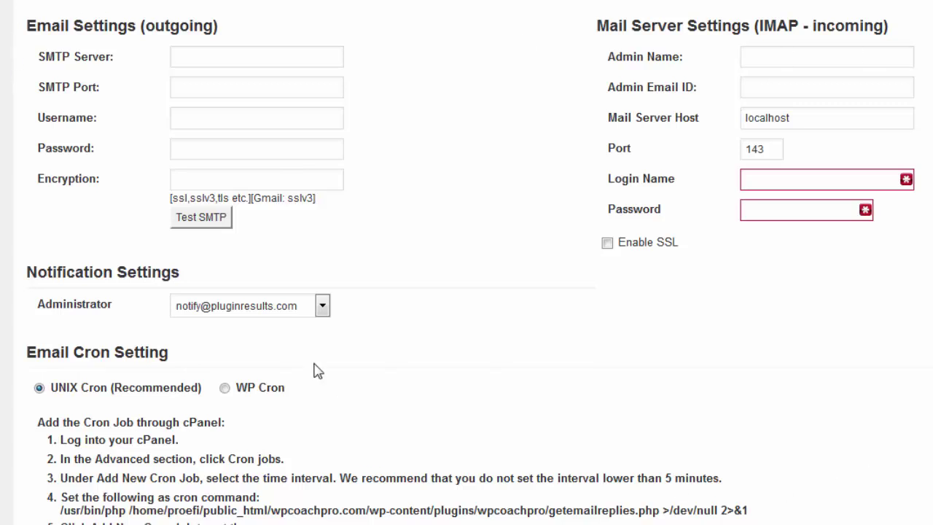
scroll(296, 344, "up", 3)
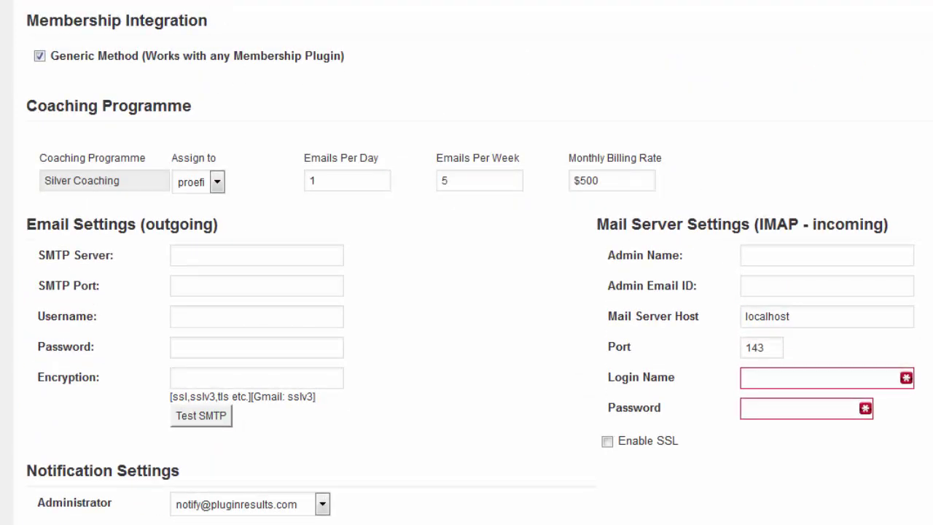
scroll(67, 519, "up", 2)
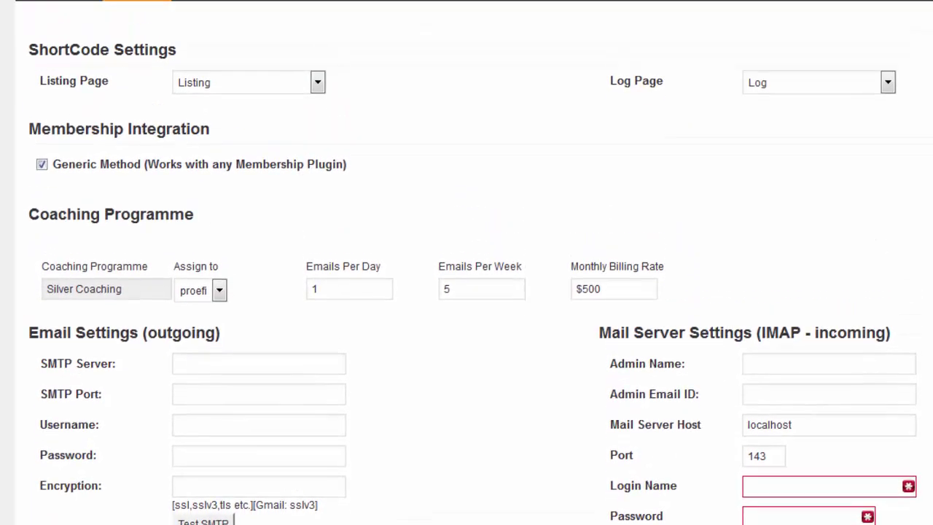
scroll(67, 519, "down", 6)
left_click(76, 498)
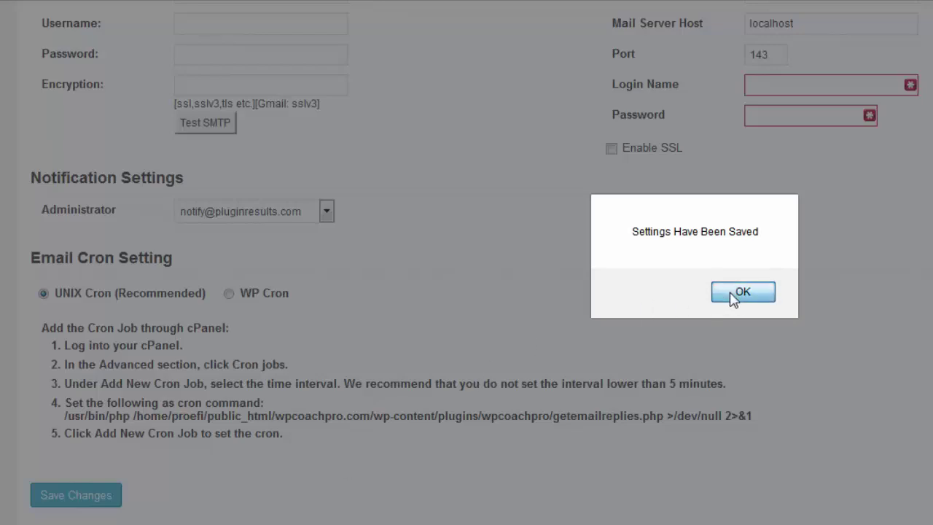
left_click(689, 291)
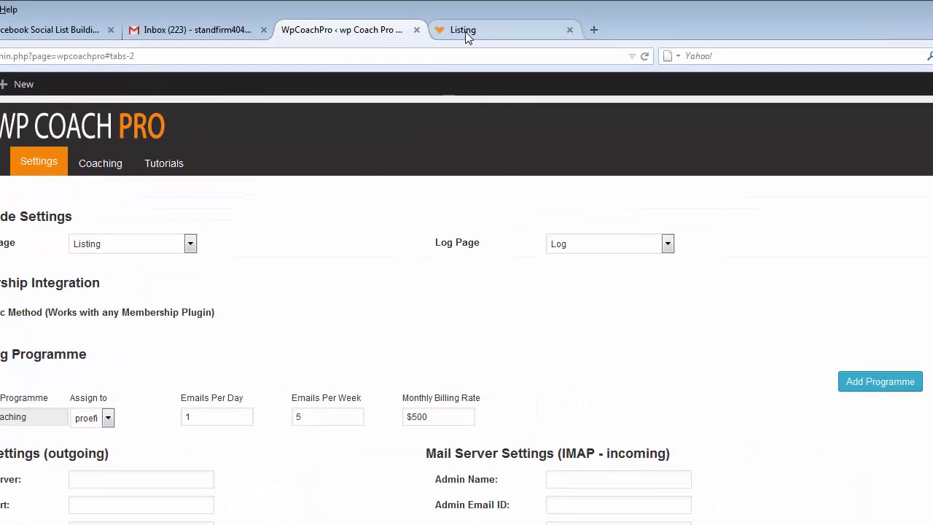
Step: Switch to the front-end Listing page, whose coaching table is still empty
left_click(463, 32)
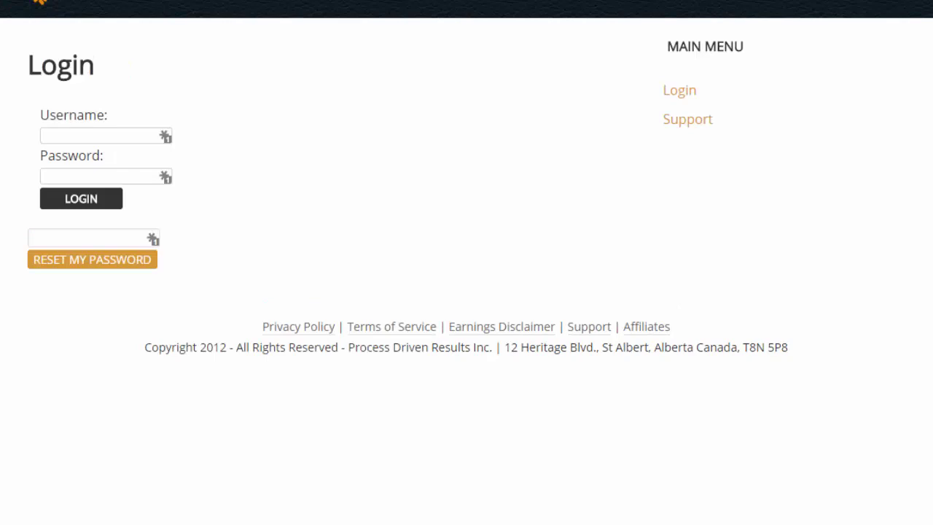
Step: Log in with the client's username and password to list Silver Coaching entry 561
scroll(52, 178, "up", 1)
left_click(55, 179)
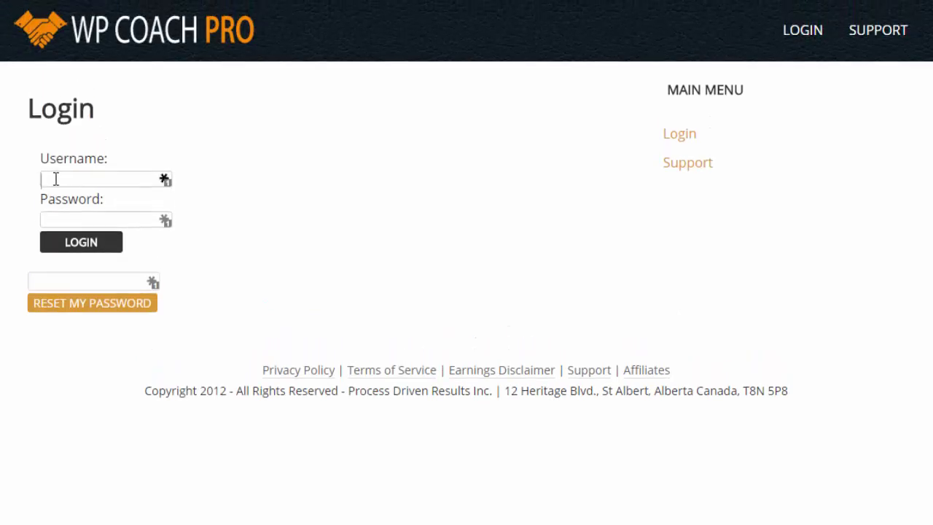
type("test")
key("Tab")
type("test")
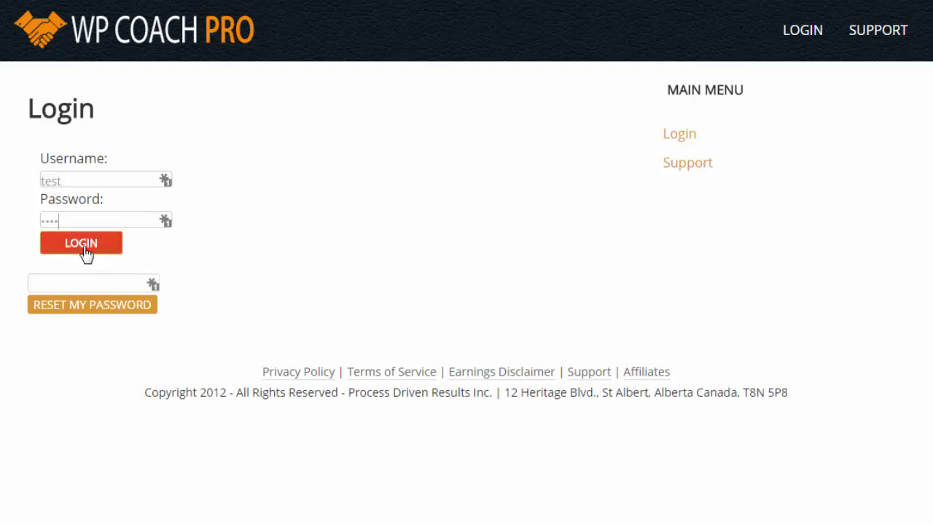
left_click(84, 246)
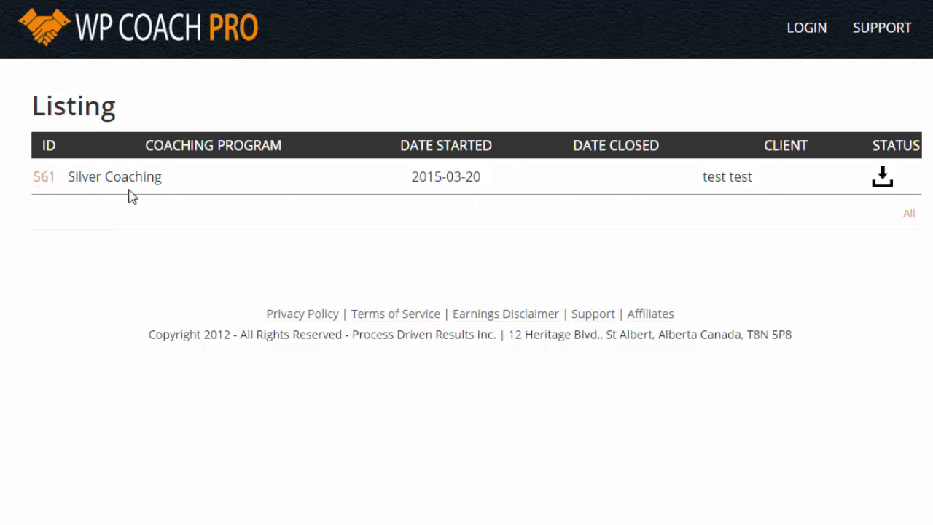
Step: Open log 561 from the ID column to see its details and welcome message
left_click(42, 180)
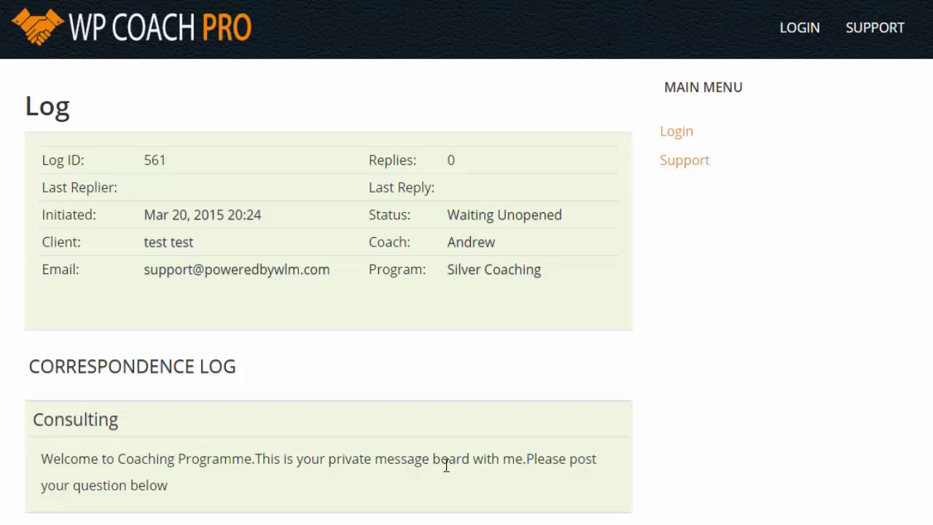
Step: Begin the Update Log reply with a greeting and a request for help setting up a membership site
scroll(179, 503, "down", 6)
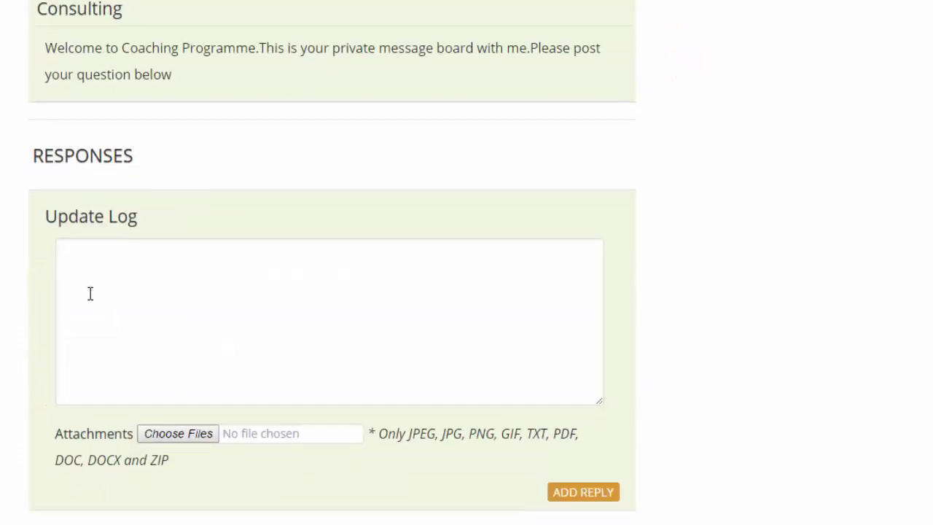
left_click(92, 294)
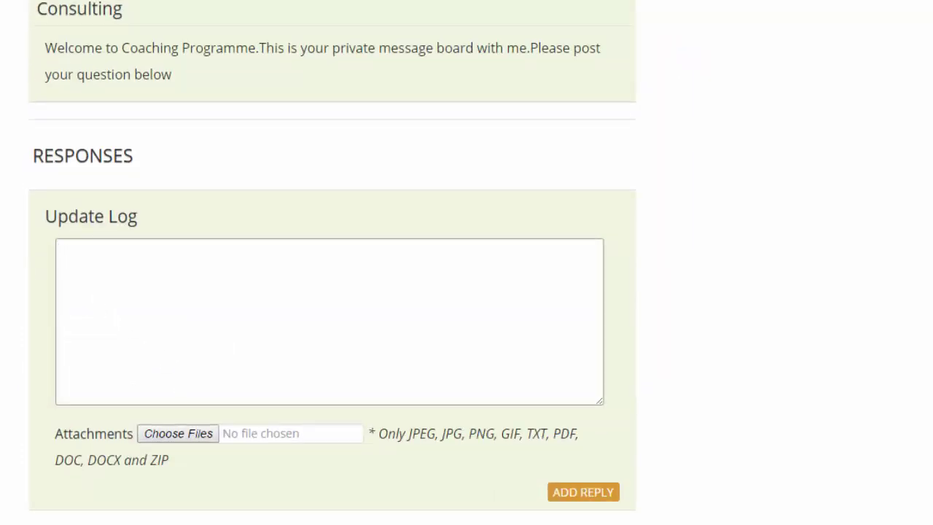
type("Hello Andrew")
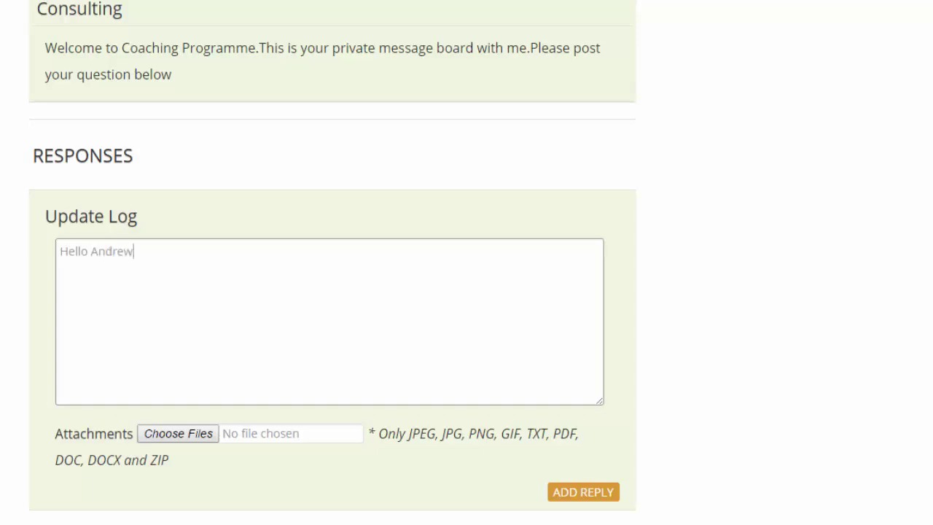
type(",")
key("Return")
type("Thanks for taking ")
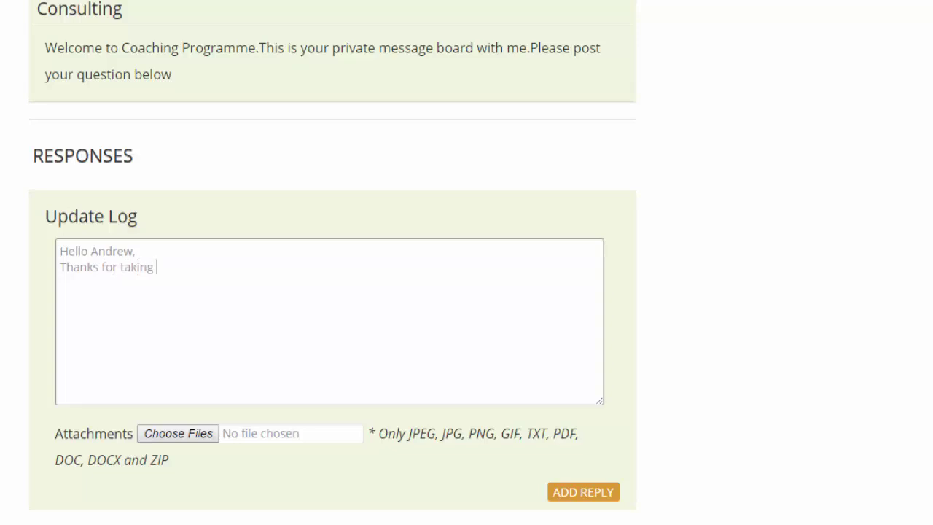
type("me on as a client.")
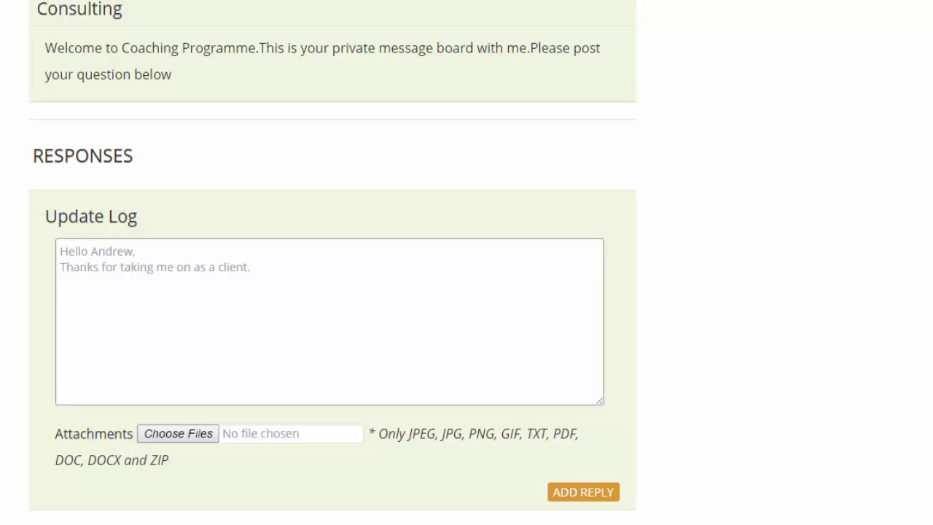
type("  I need how with setting up ")
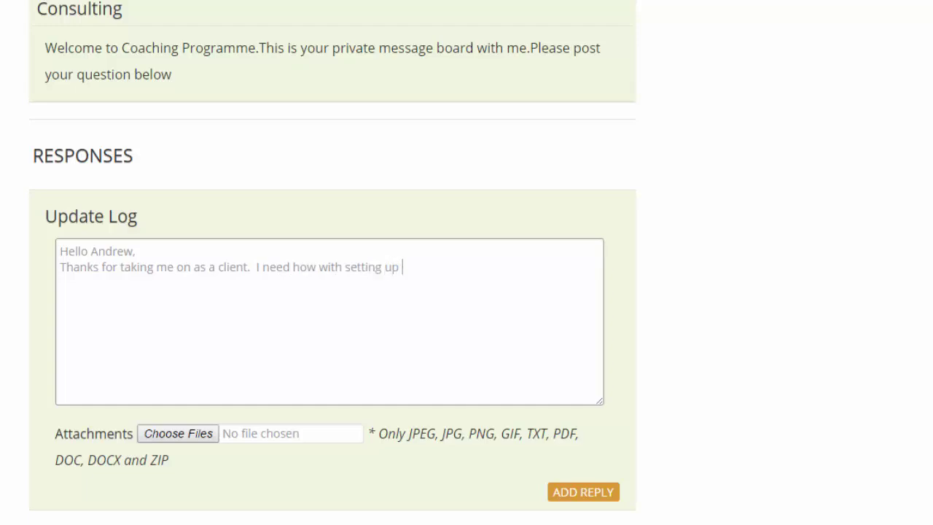
type("a membership si")
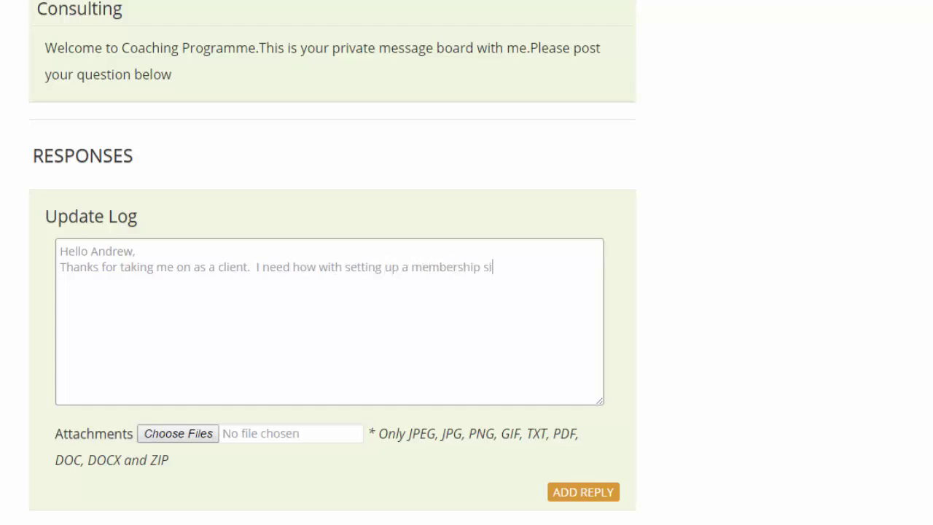
type("te.  Can you sug")
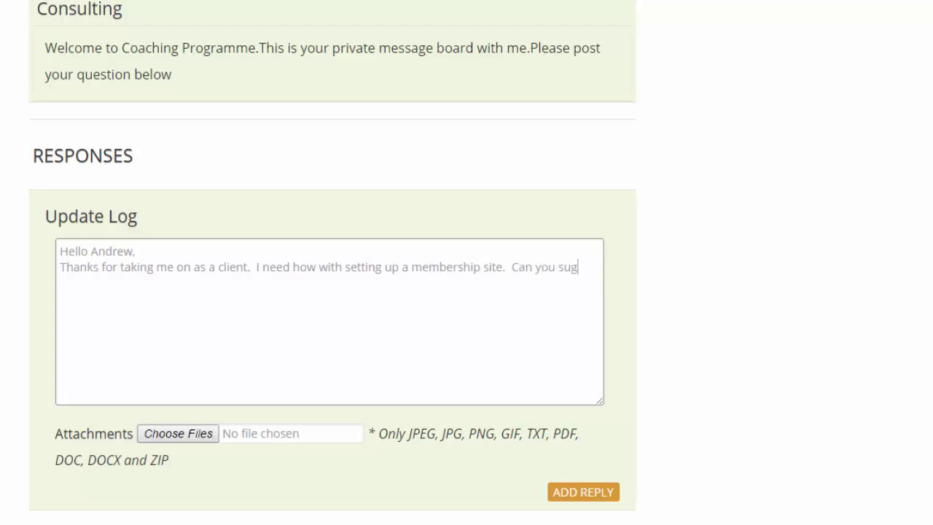
type("gest a membershiop")
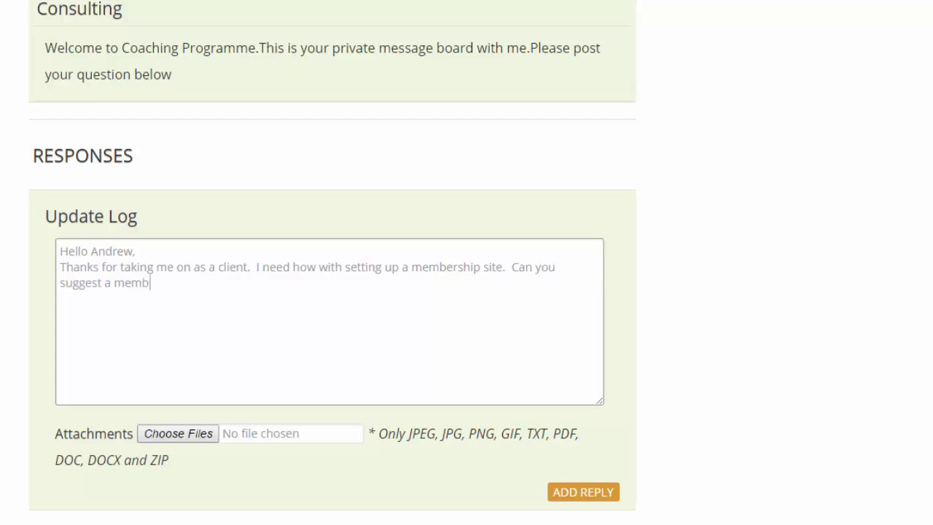
Step: Fix the typos, finish with 'model for my health and fitness niche?', sign off with 'Thanks' and the client's name, and post
key("BackSpace")
key("BackSpace")
type("pm")
key("BackSpace")
type("model for my ")
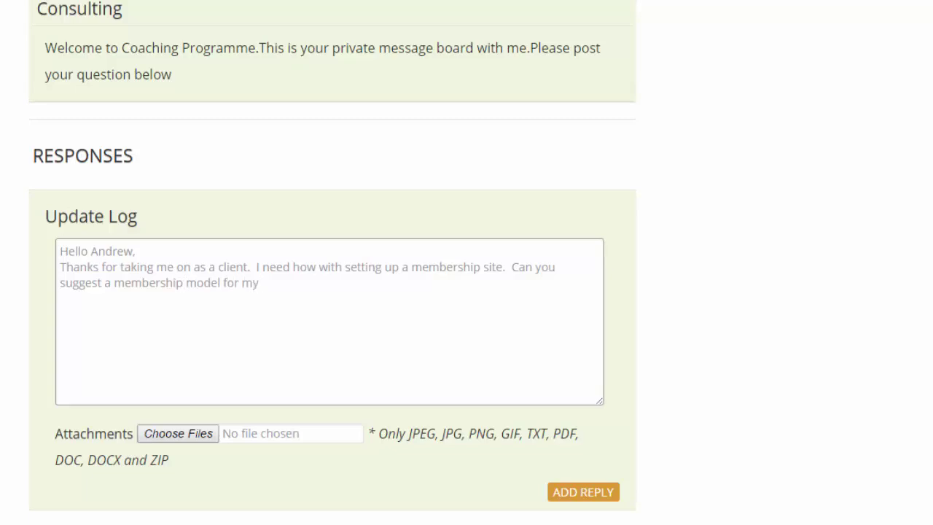
type("health and fix")
key("BackSpace")
type("tness")
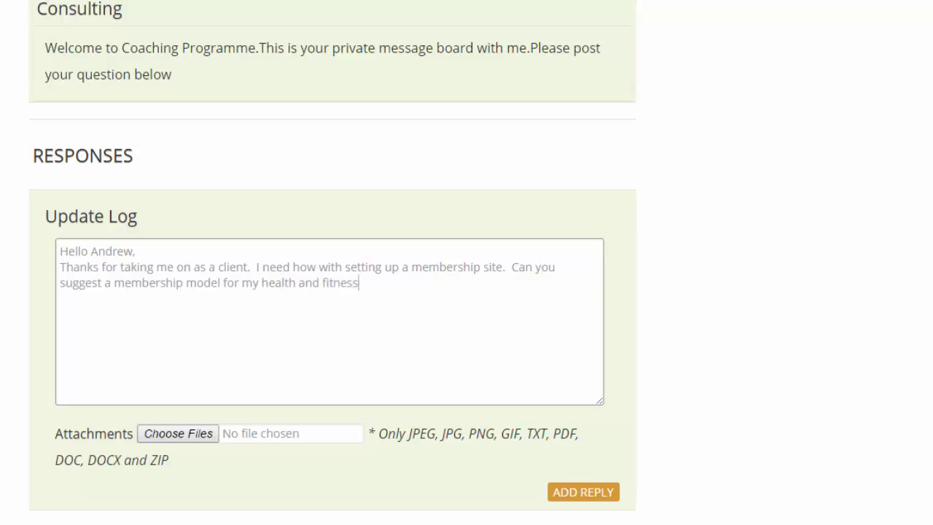
type(" niche?")
key("Return")
type("Thanks")
key("Return")
type("Test")
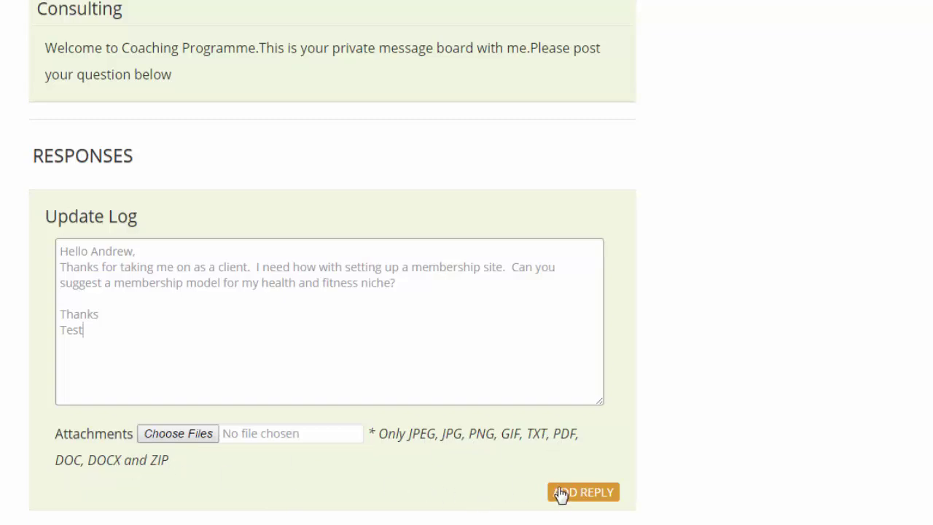
left_click(584, 496)
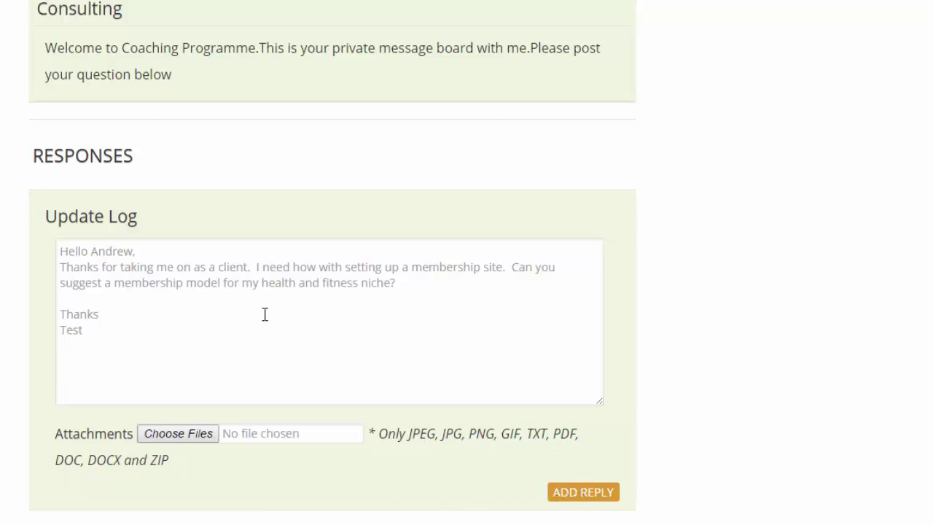
Step: Return to the Listing page showing Silver Coaching entry 561 started 2015-03-20
scroll(265, 317, "up", 3)
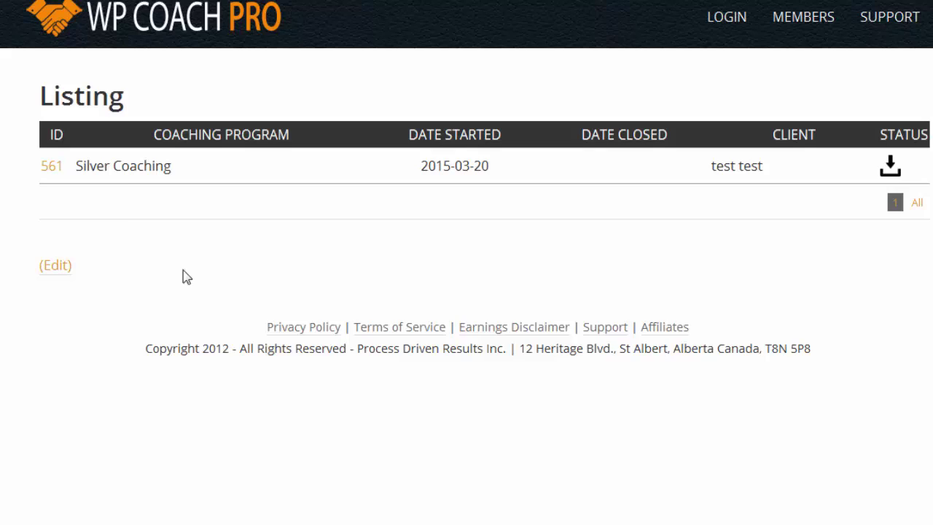
Step: Open log 561, check the client's question under Responses, and place the cursor in the empty Update Log box
left_click(52, 167)
scroll(95, 396, "down", 7)
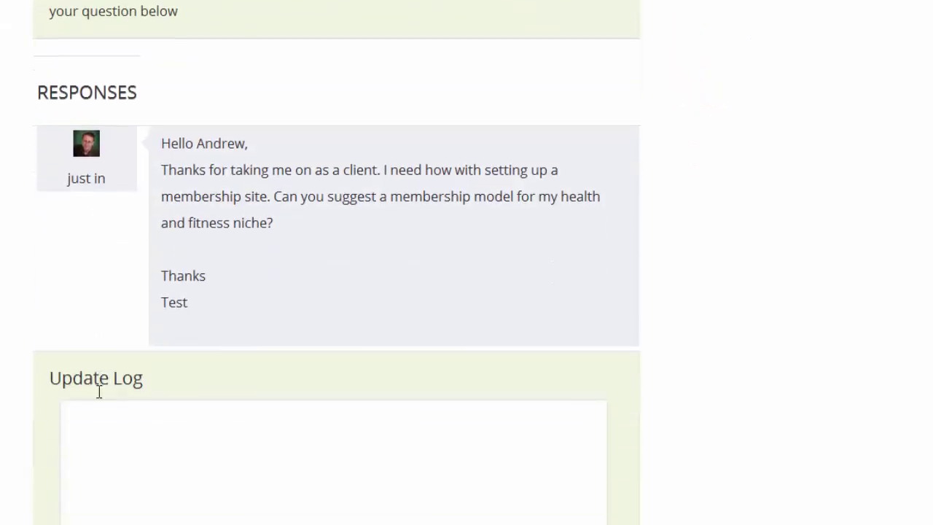
scroll(99, 392, "down", 1)
left_click(159, 396)
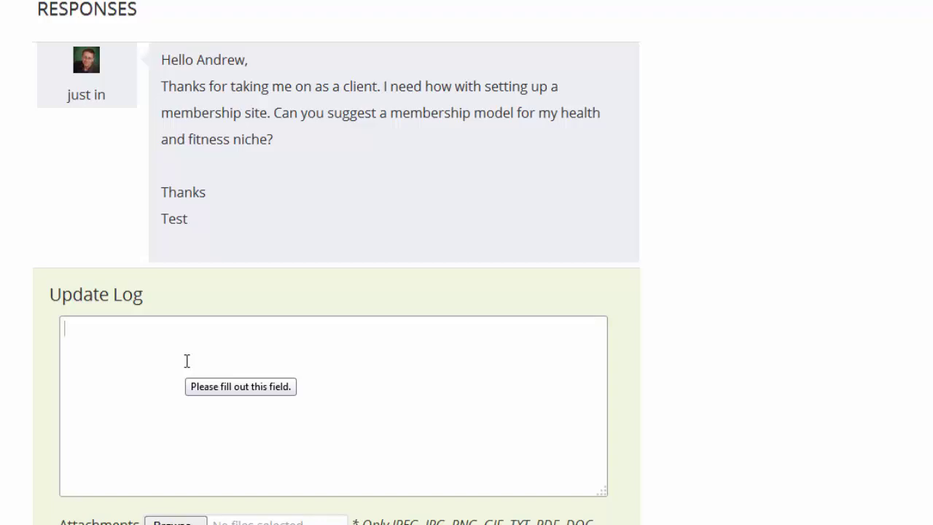
left_click(187, 361)
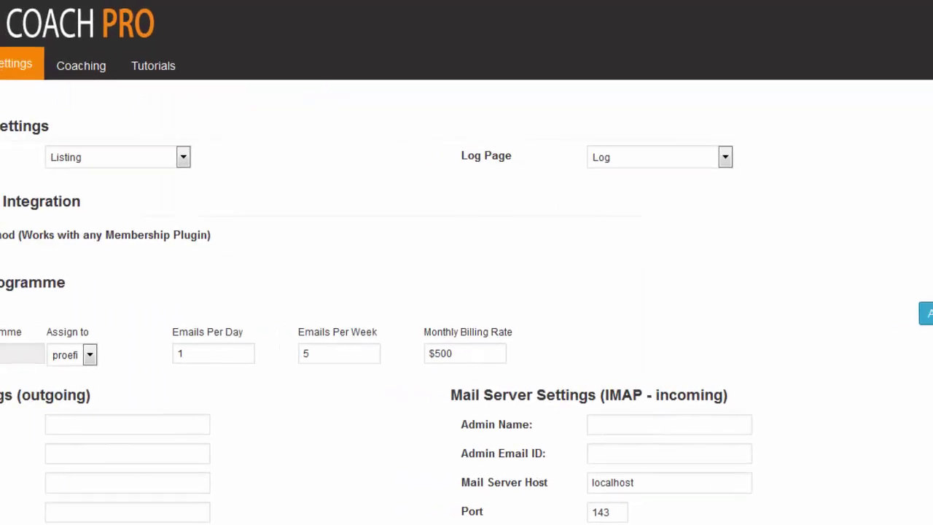
Step: Show the admin Dashboard charts with one client question on Friday and in March
left_click(7, 76)
scroll(304, 253, "up", 2)
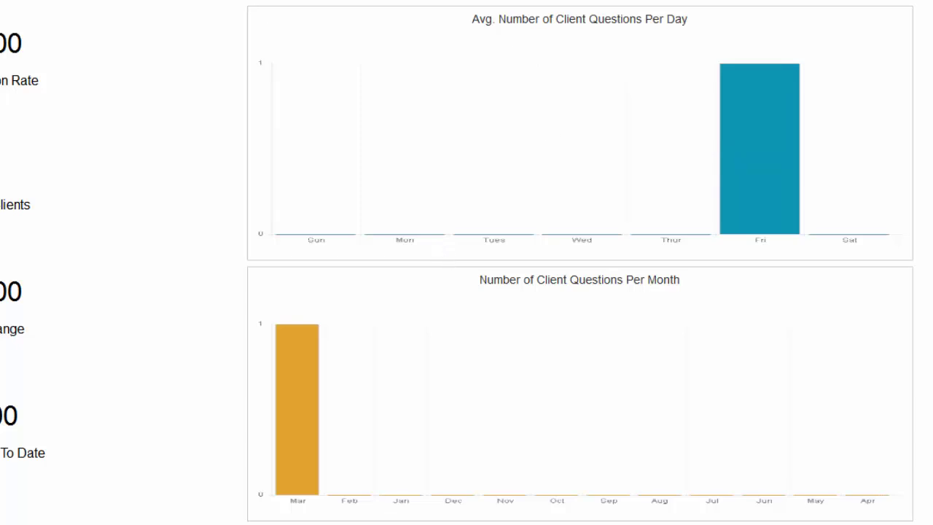
scroll(570, 147, "down", 2)
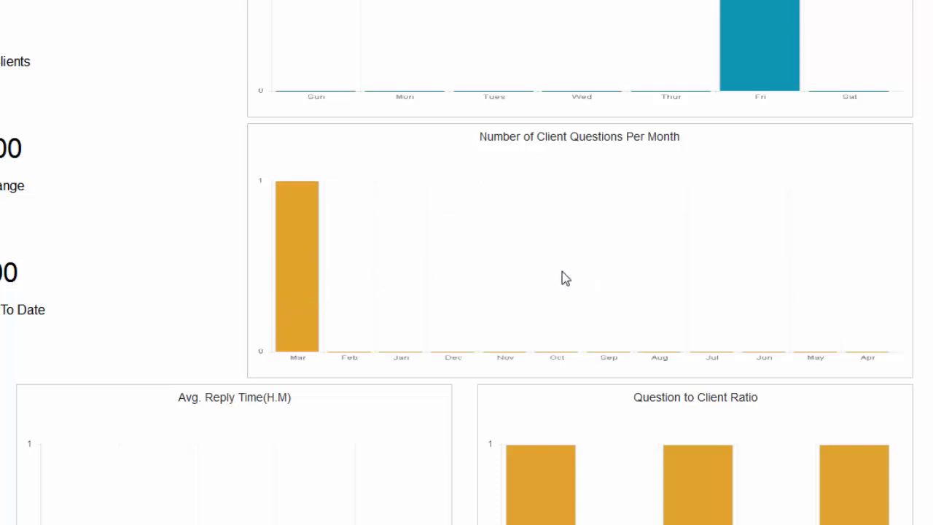
scroll(538, 292, "down", 4)
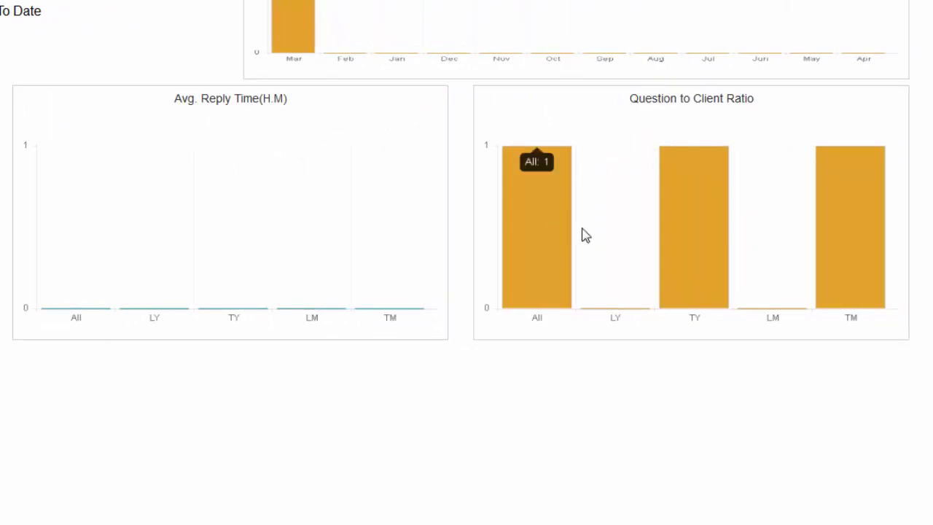
scroll(754, 235, "up", 4)
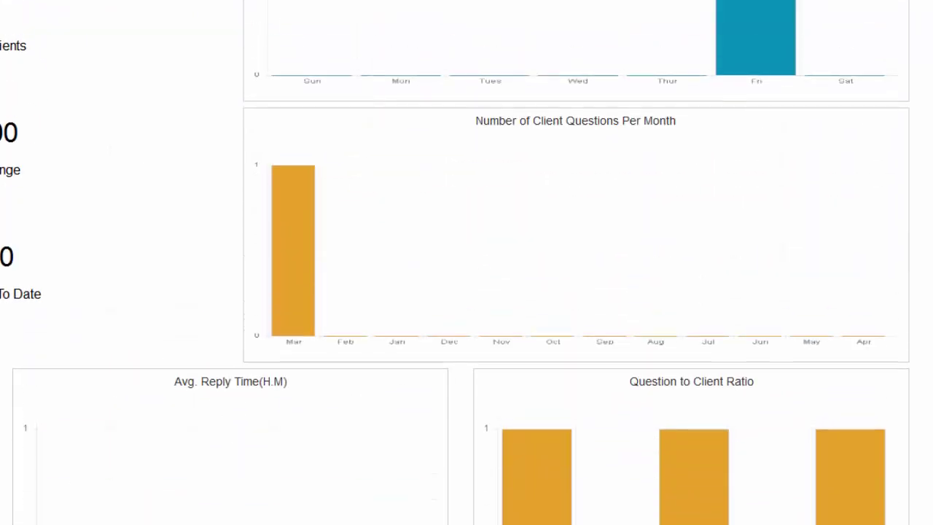
scroll(198, 463, "up", 1)
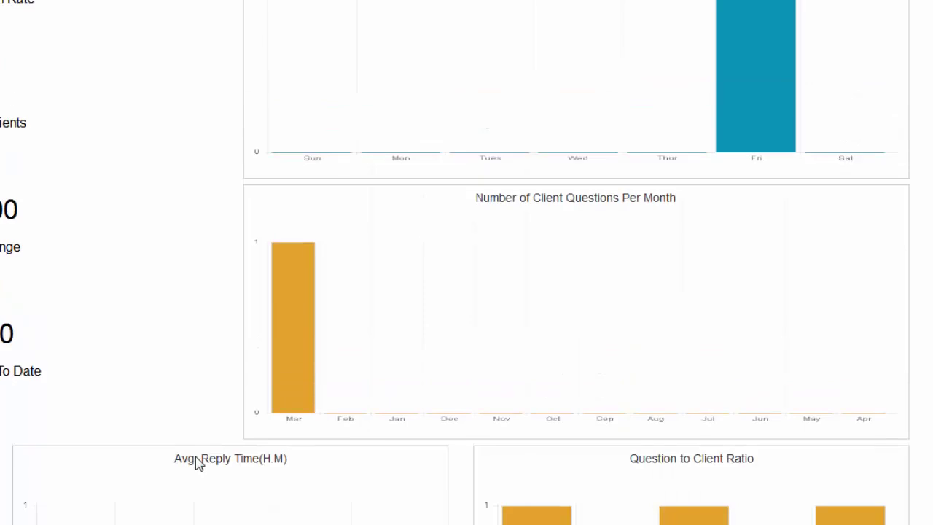
scroll(198, 464, "up", 1)
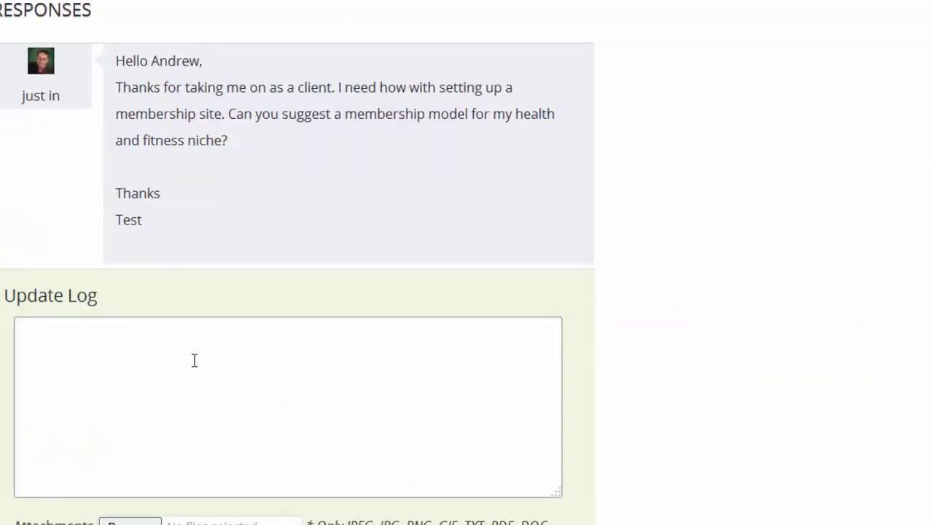
Step: Post the coach's reply thanking the client and promising an answer, leaving 0 open questions
type("Th")
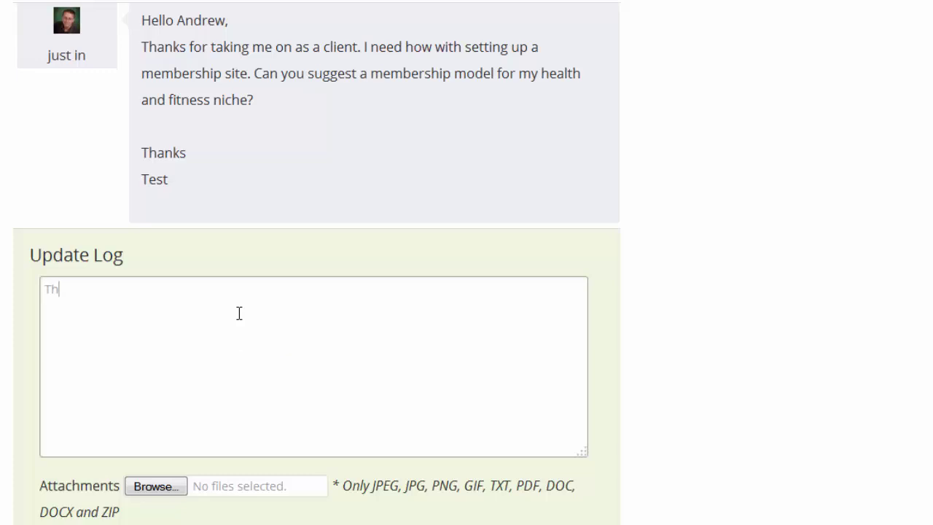
type("anks for your question Test")
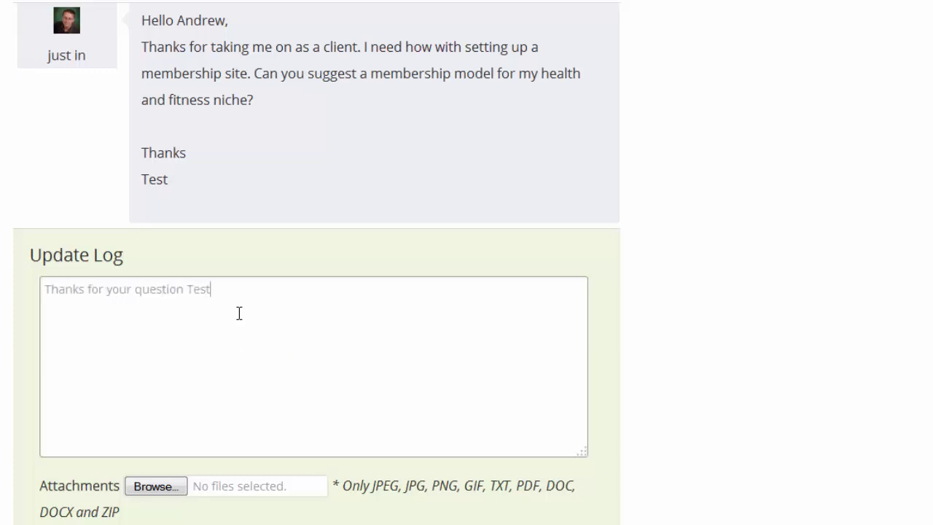
type(".  Here is your answer...  ")
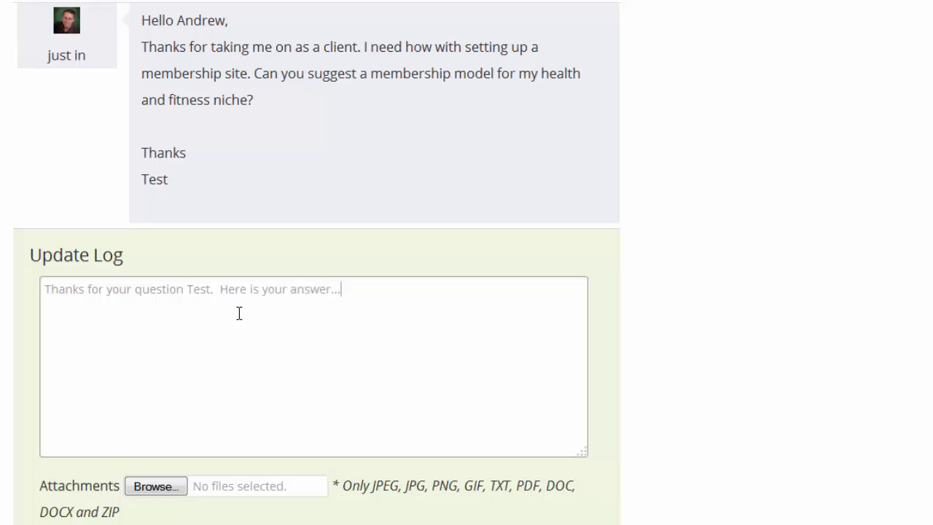
type("Andrew")
key("Tab")
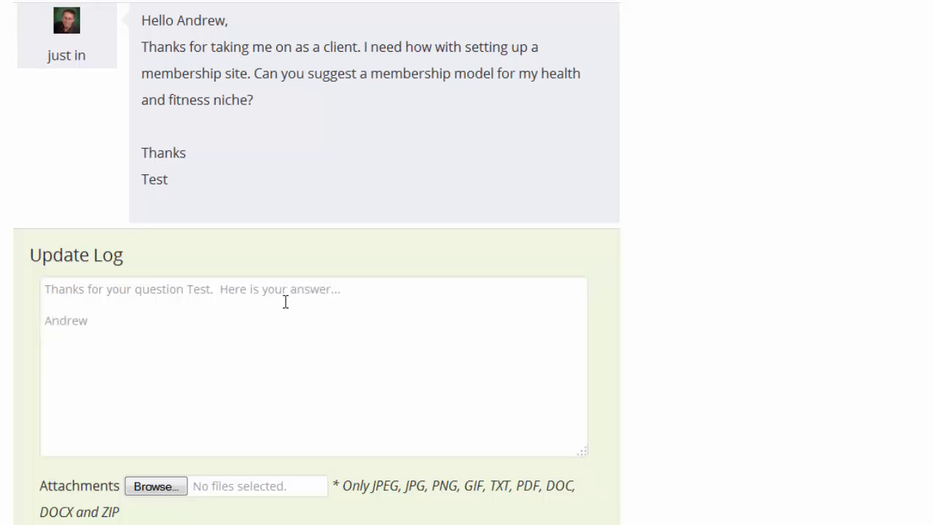
scroll(285, 301, "up", 10)
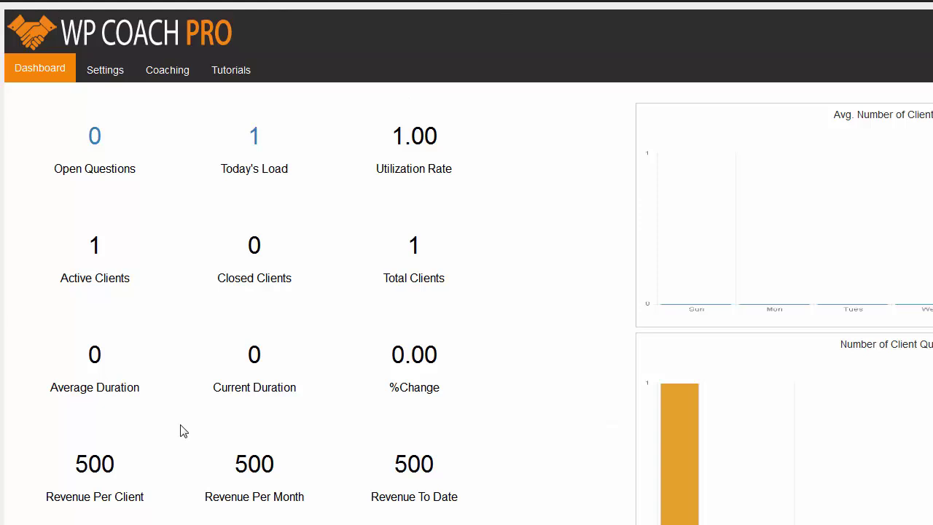
Step: Review the plugin settings: Silver Coaching allows 1 email per day and 5 per week
left_click(104, 72)
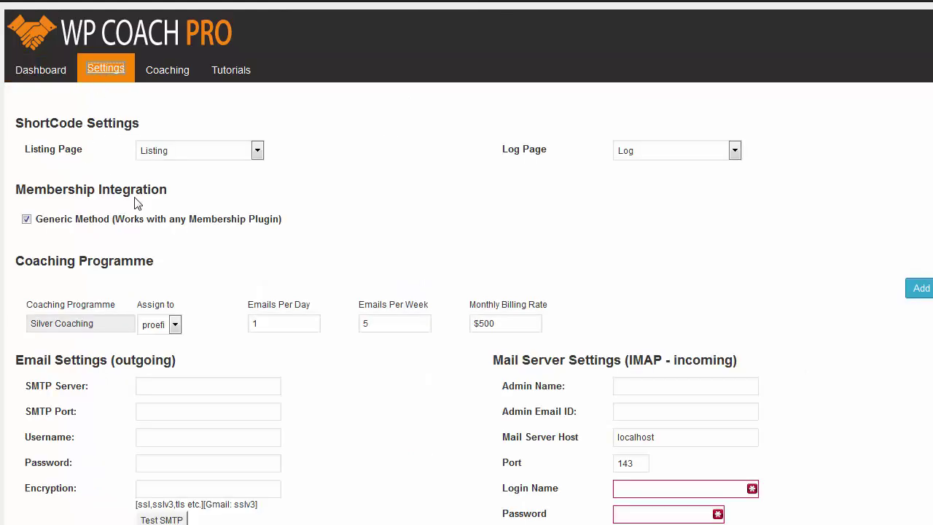
scroll(285, 328, "up", 1)
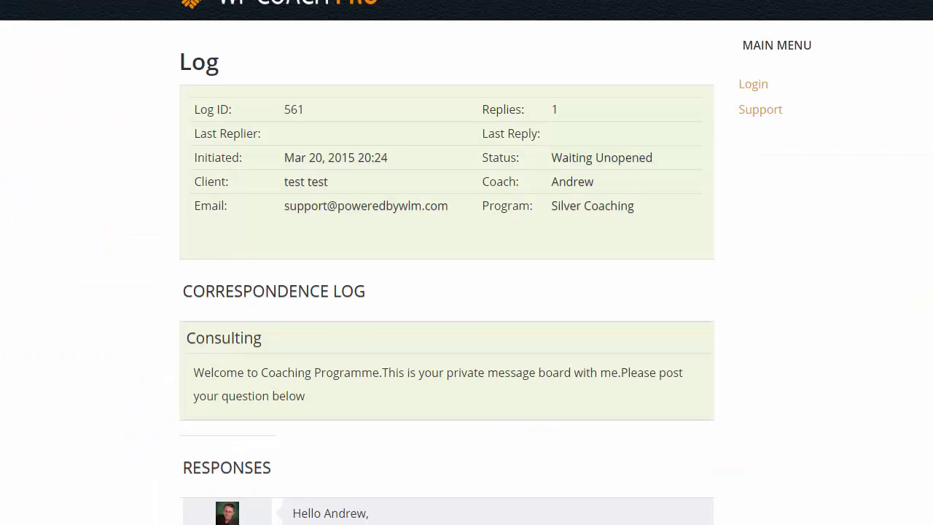
scroll(310, 206, "down", 3)
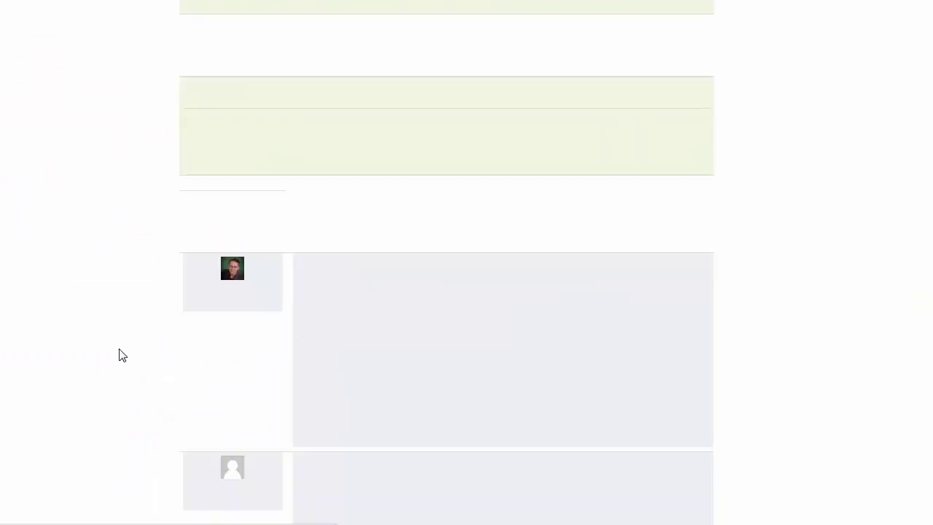
Step: Submit a client follow-up thanking the coach and asking one more question, triggering the daily-limit Caution
scroll(119, 355, "down", 3)
left_click(284, 406)
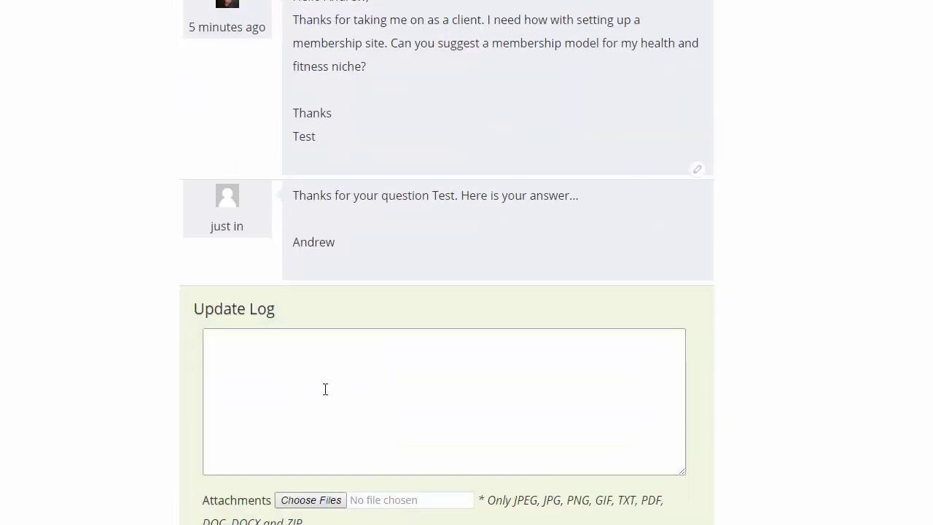
type("Thanks Andrew.  I have ")
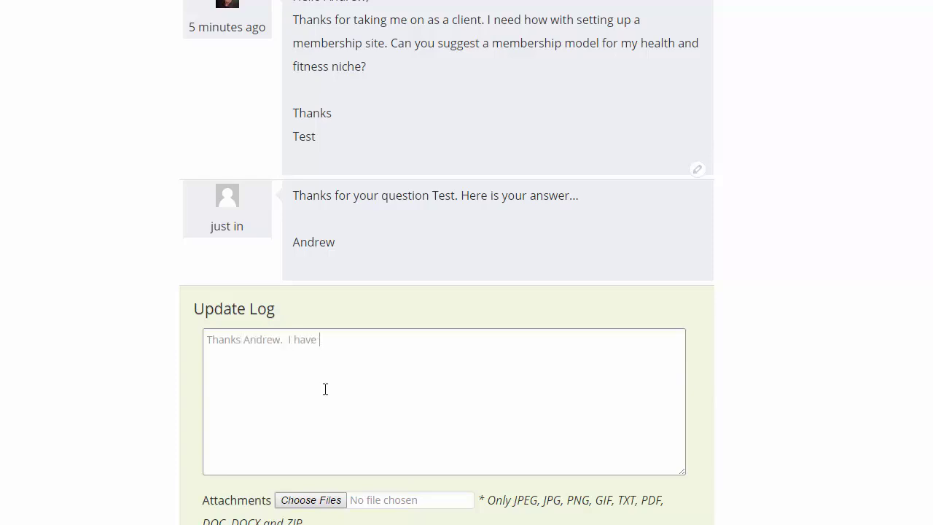
type("one more question... How can I...")
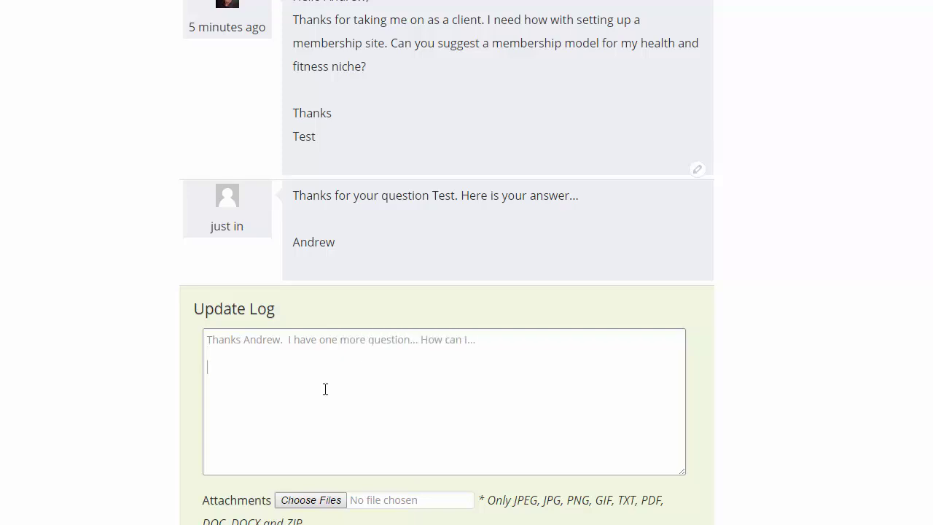
scroll(328, 392, "down", 1)
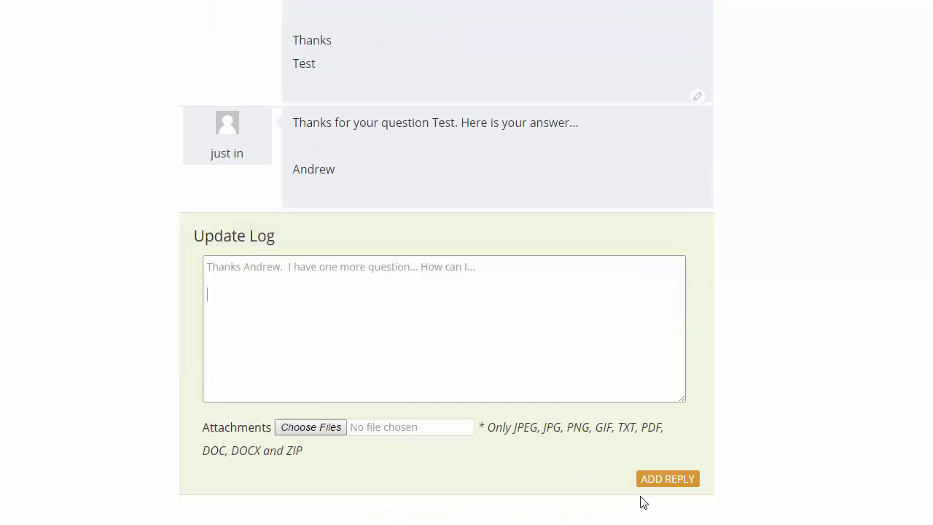
left_click(669, 484)
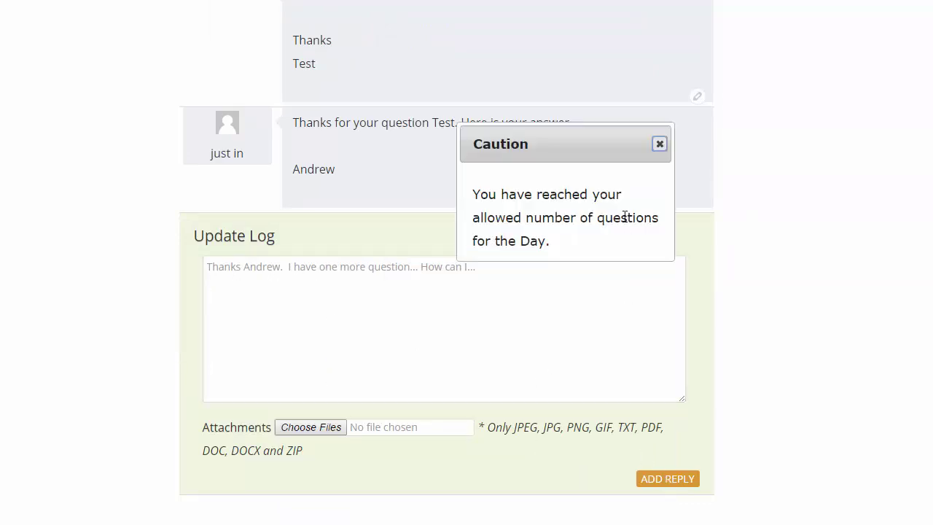